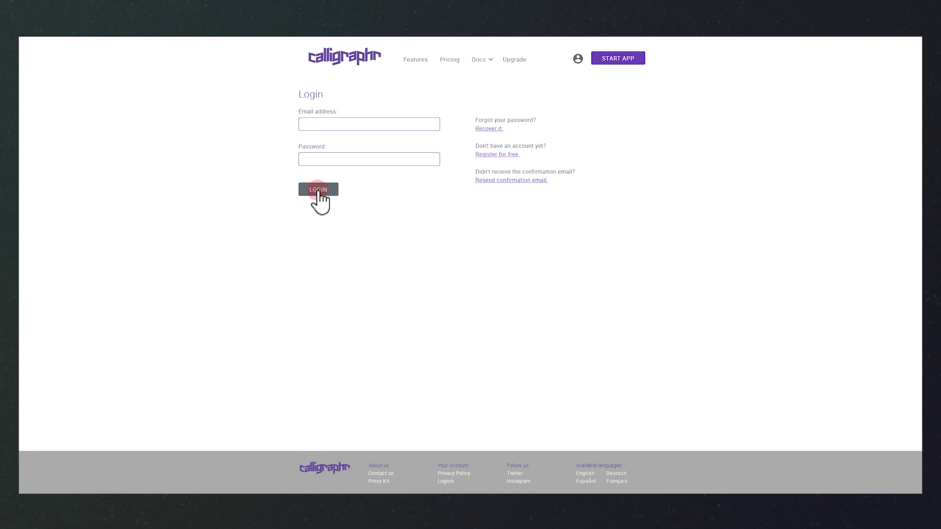
- Sign in, start a new template and add the Minimal German, French, Spanish and Japanese sets
click(319, 189)
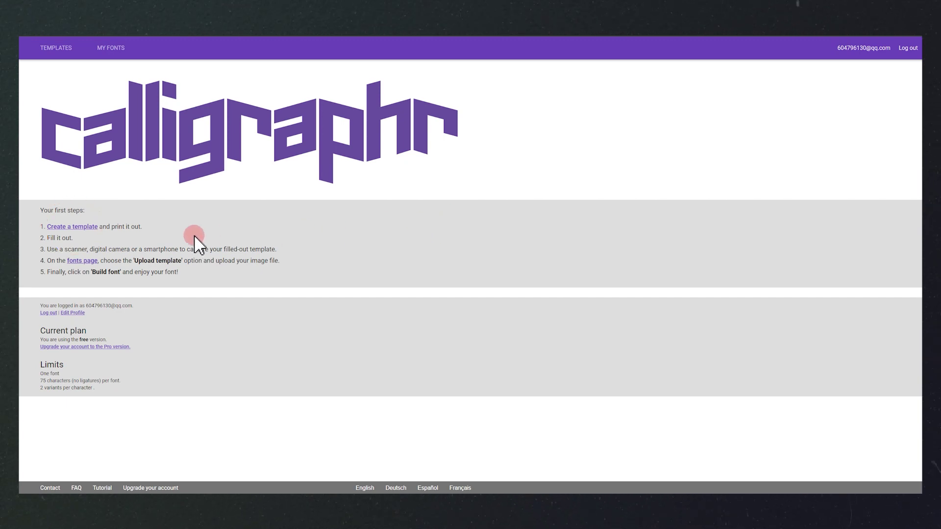
click(97, 227)
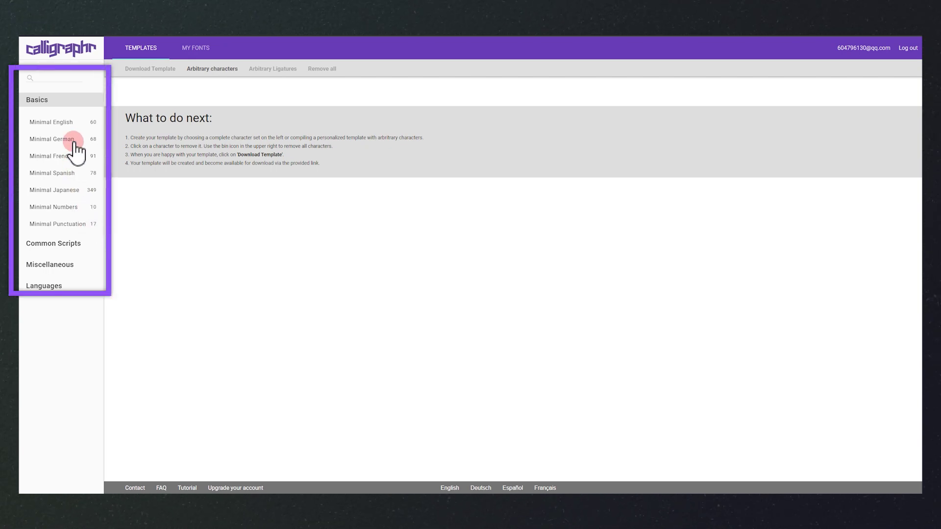
click(72, 122)
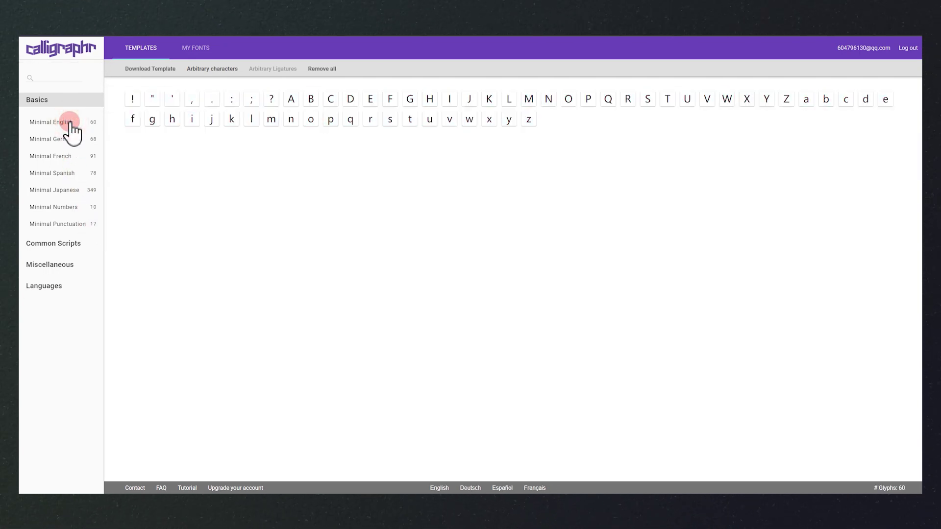
click(58, 156)
click(57, 174)
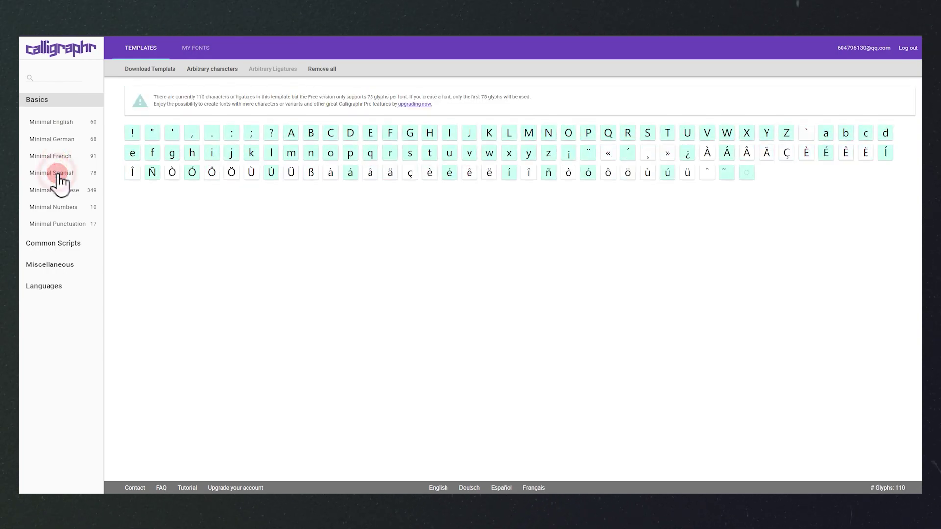
click(58, 191)
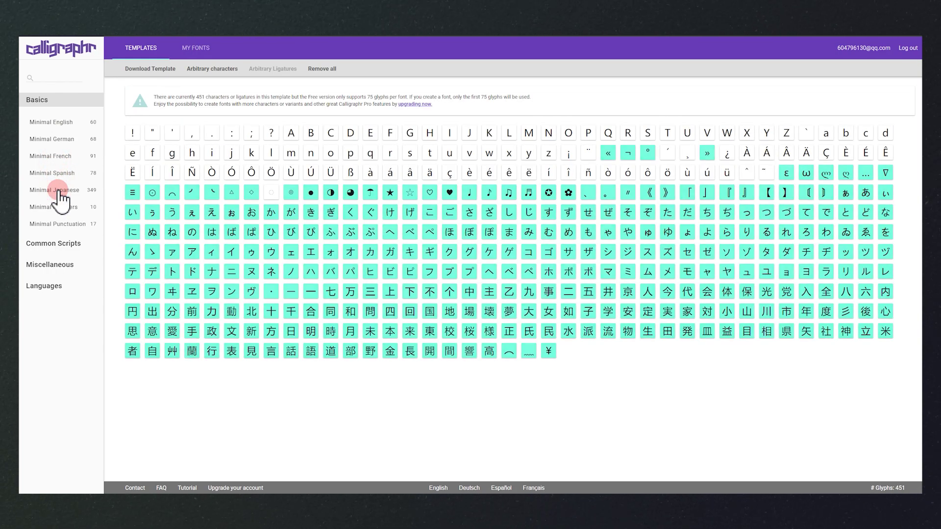
- Clear the template with Remove all, then fill it with only the 60 Minimal English glyphs
click(322, 69)
click(518, 283)
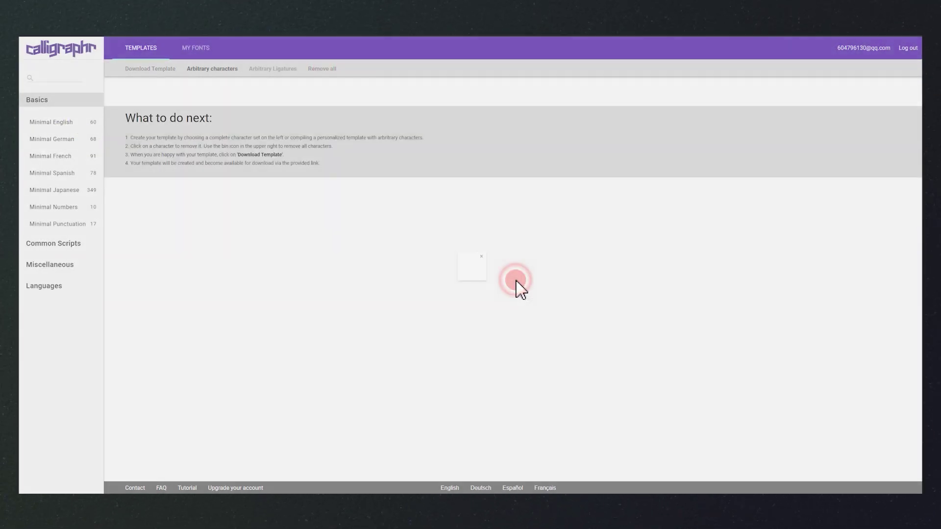
click(59, 123)
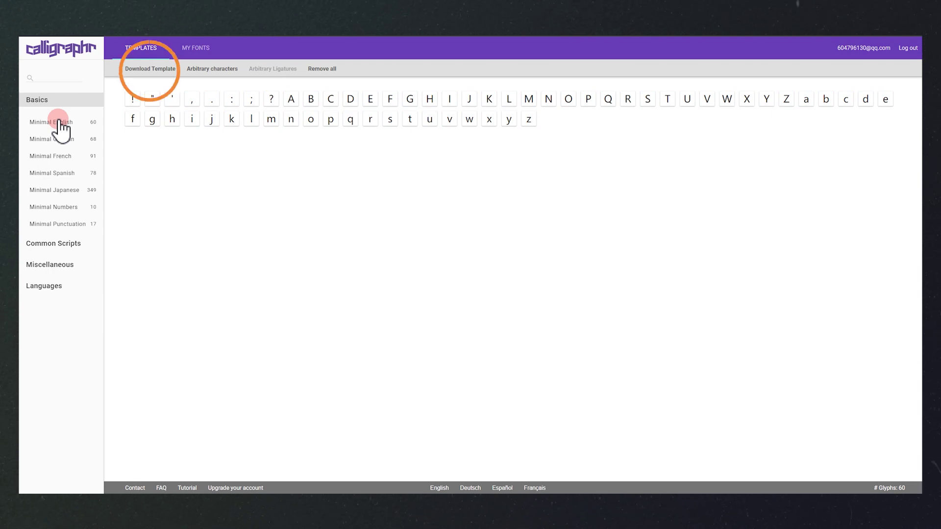
- Download the template as Calligraphr-Template.pdf in PDF format with helplines drawn
click(145, 72)
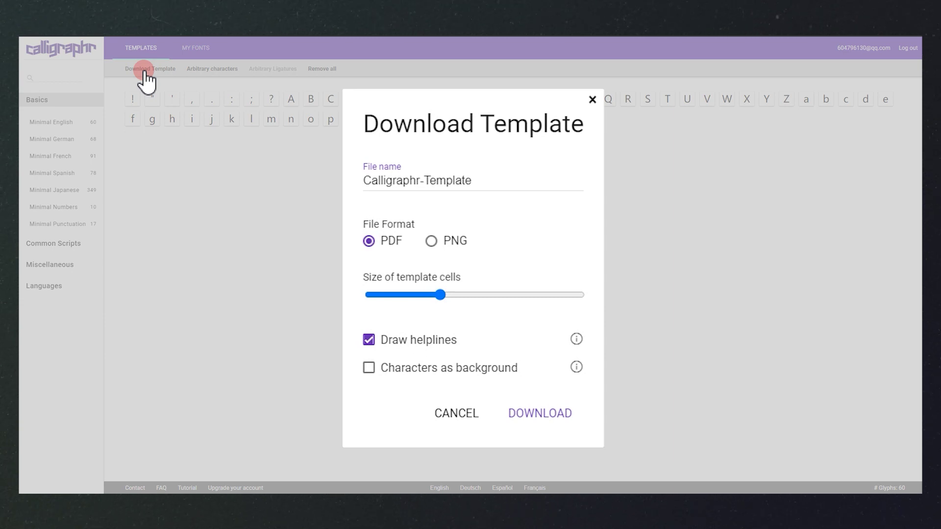
click(530, 416)
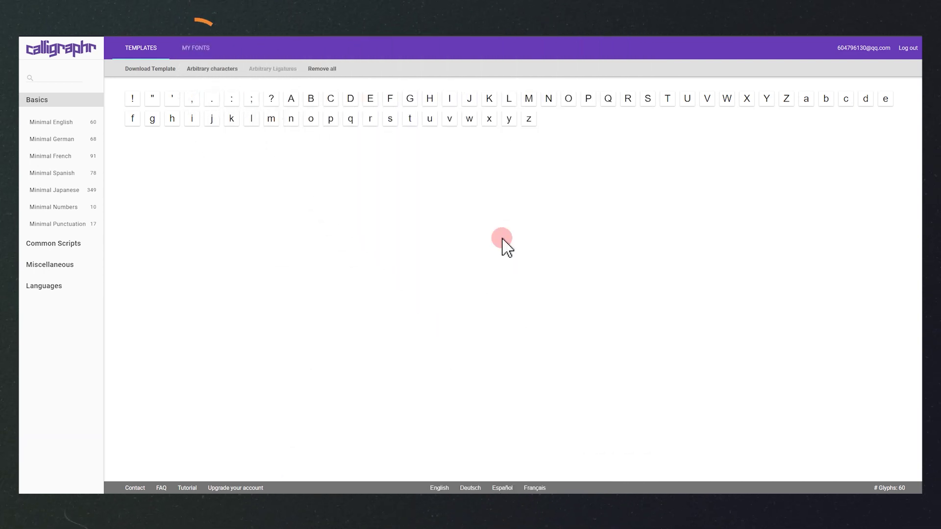
- Upload the scanned template 01.jpg and add its 60 detected handwritten glyphs to MyFont
click(205, 51)
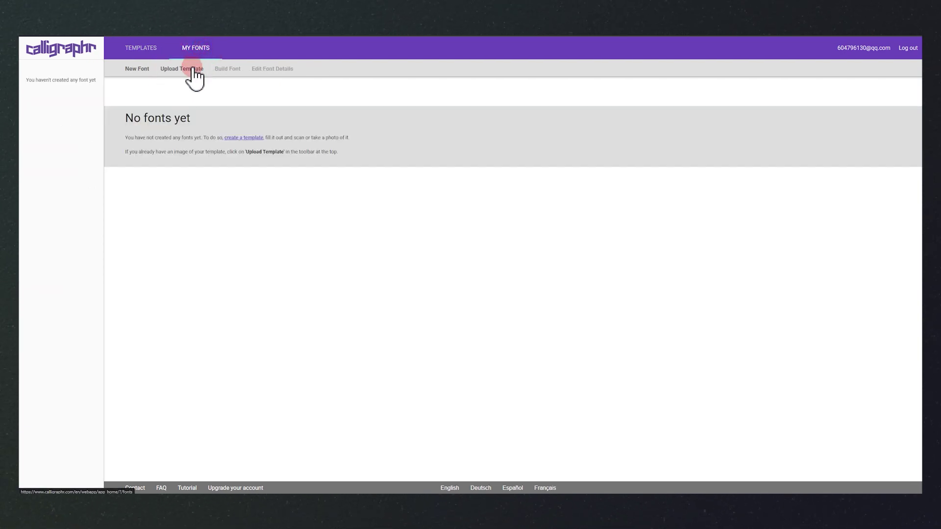
click(191, 69)
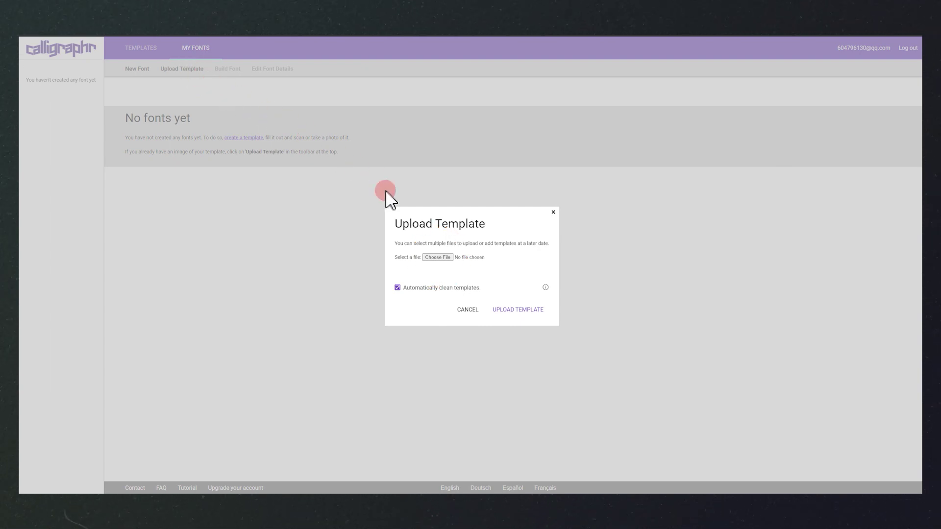
click(438, 256)
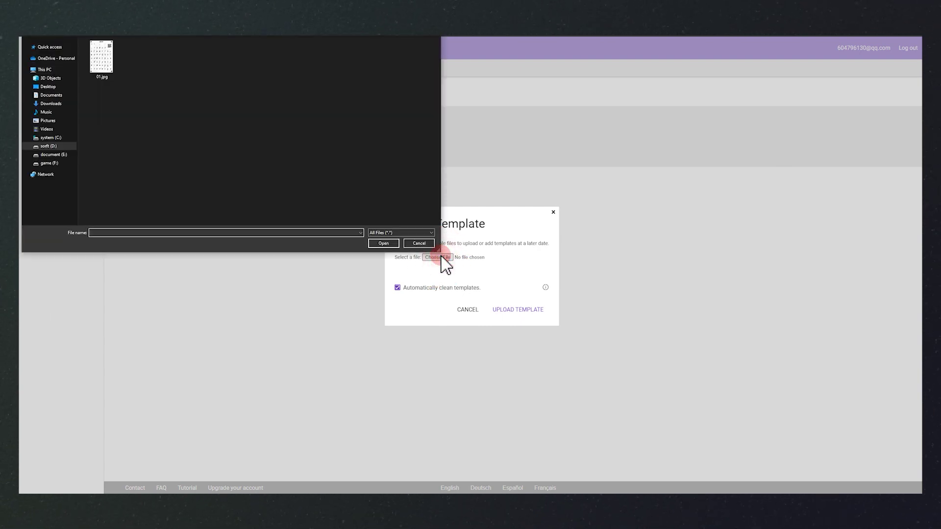
click(97, 61)
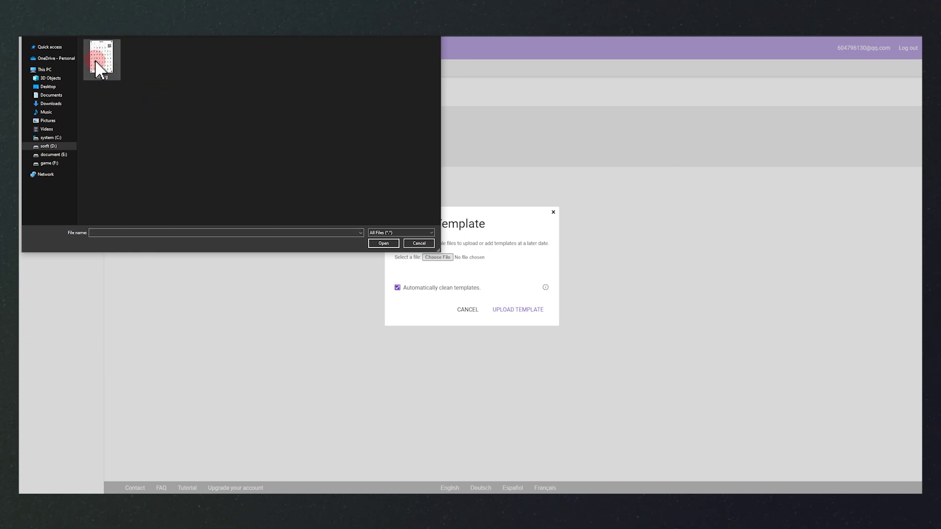
click(384, 243)
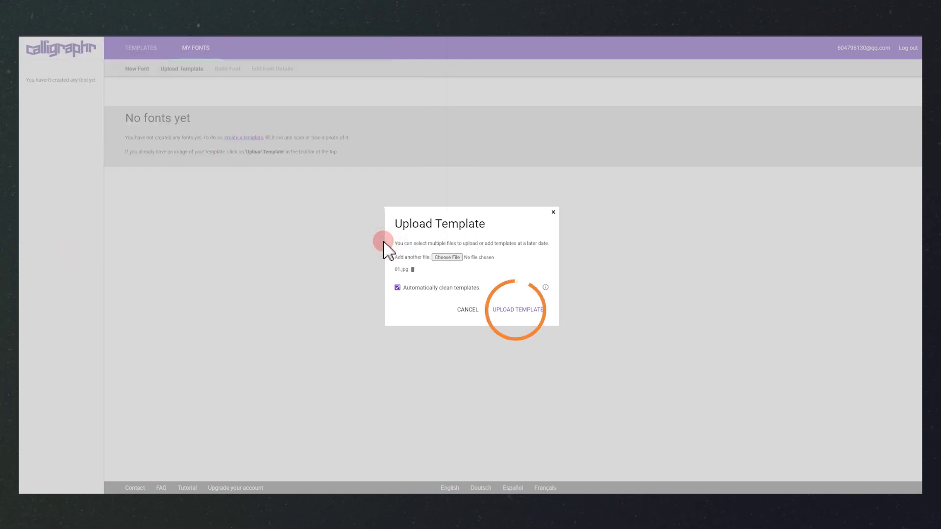
click(506, 309)
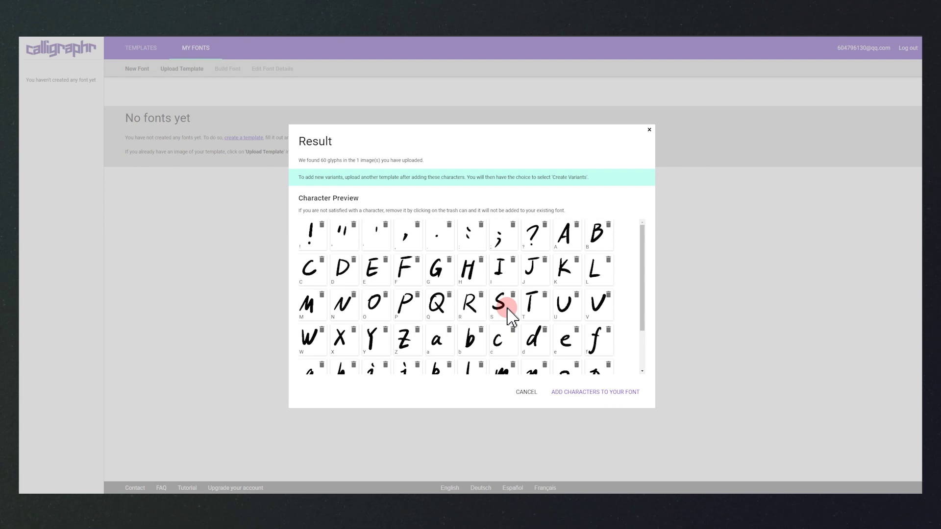
click(601, 392)
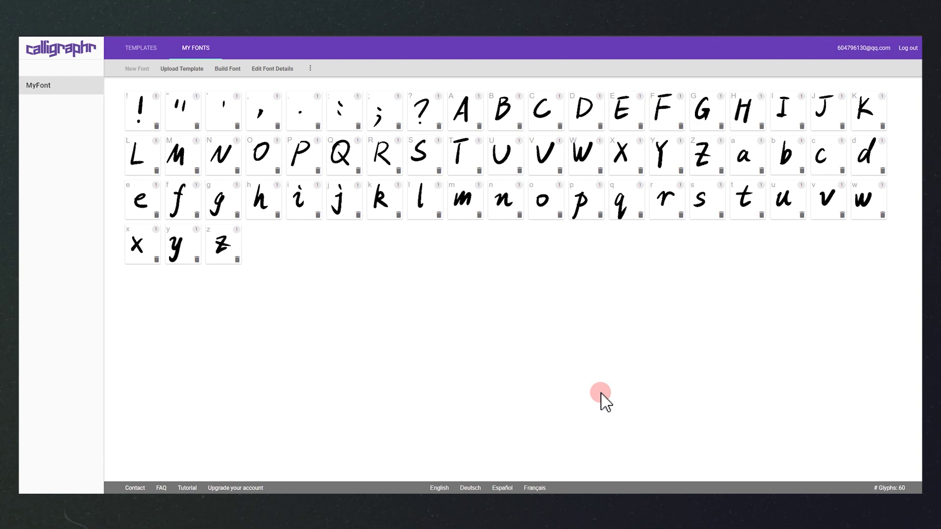
- Open the '!' glyph in the editor, zoom in on it, then close the editor
click(138, 114)
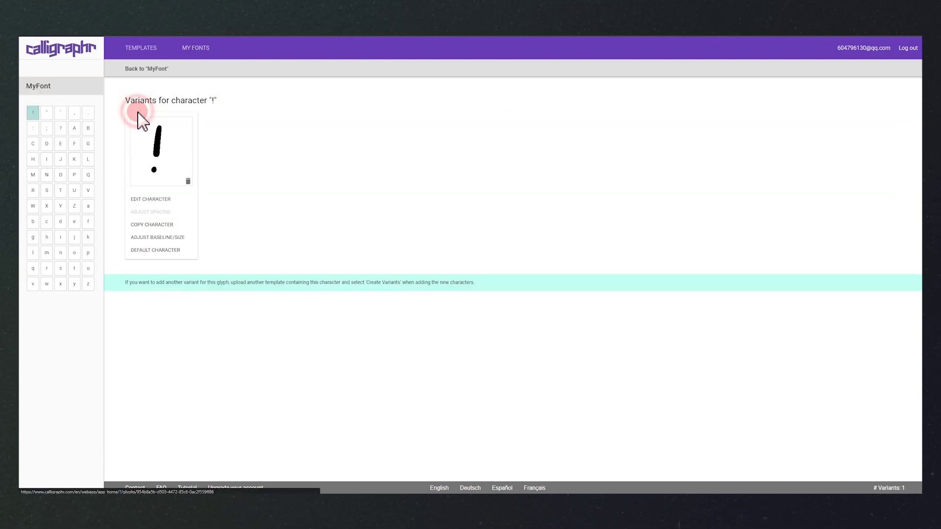
click(152, 201)
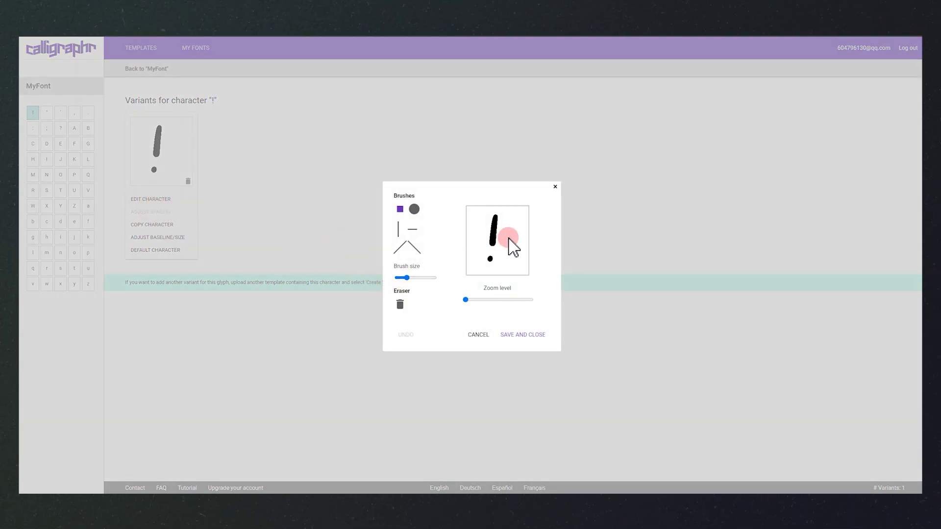
click(467, 299)
drag(485, 300, 488, 300)
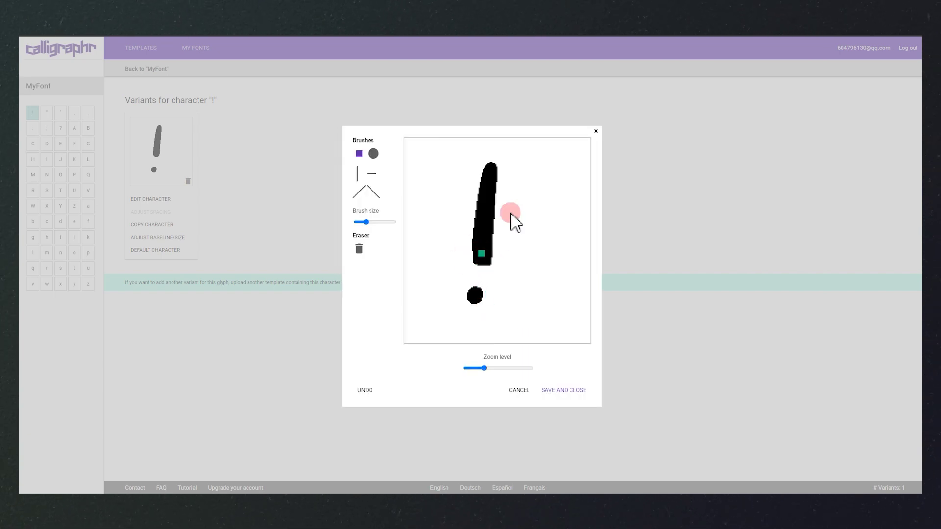
click(596, 131)
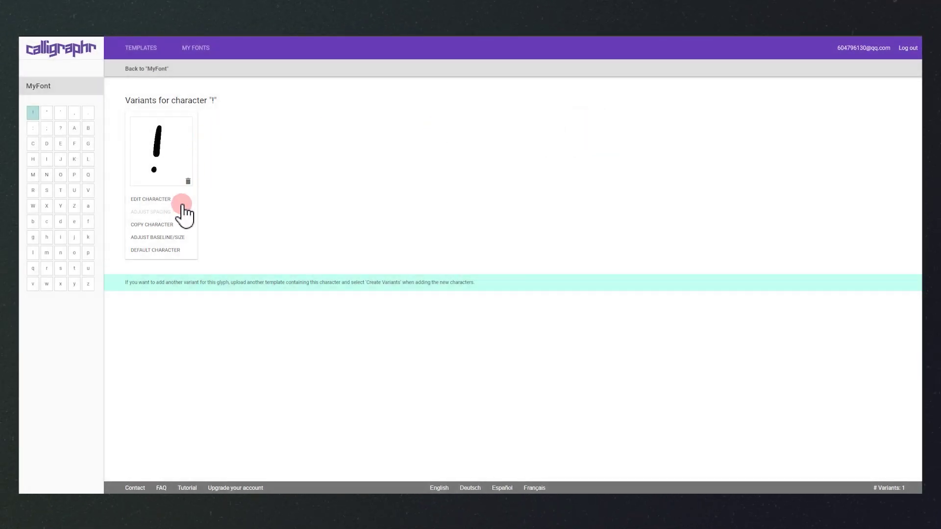
- Give the '!' glyph a -9% baseline and 110% size, and save the adjustments
click(165, 238)
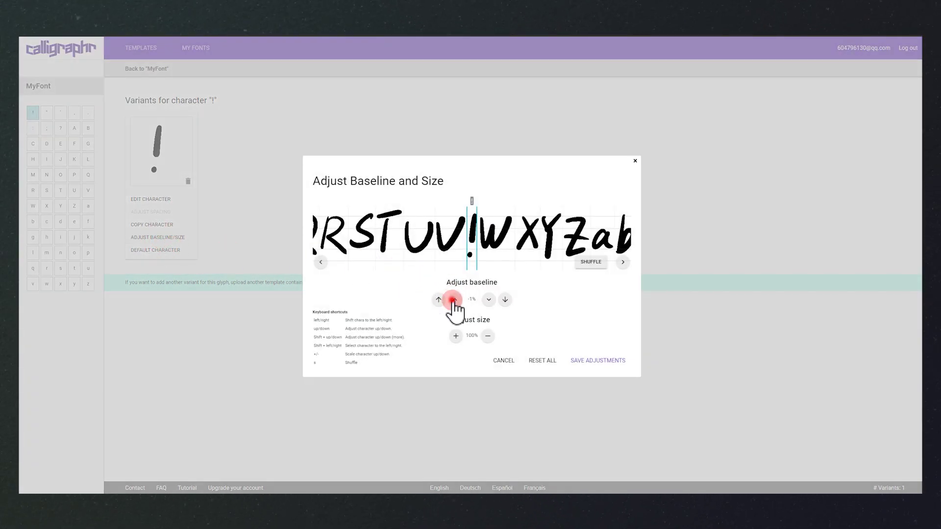
click(449, 299)
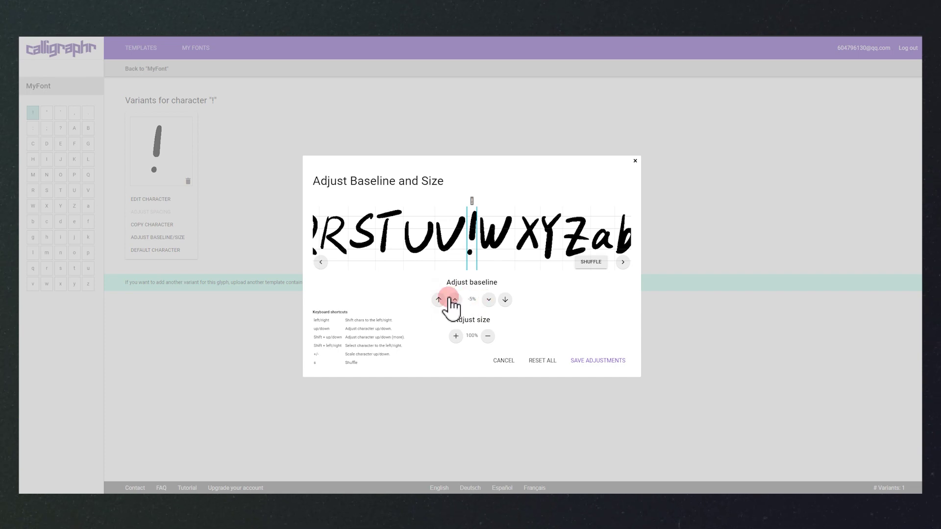
click(438, 300)
click(487, 336)
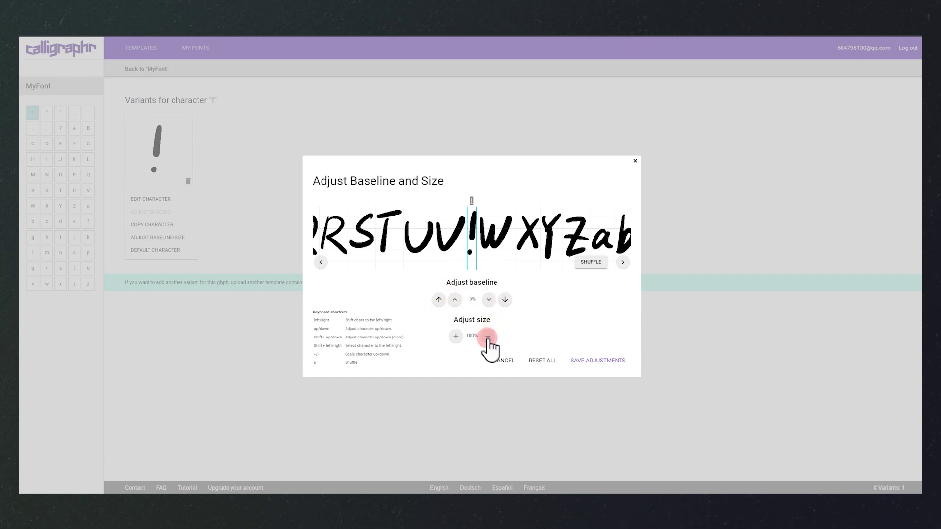
click(455, 336)
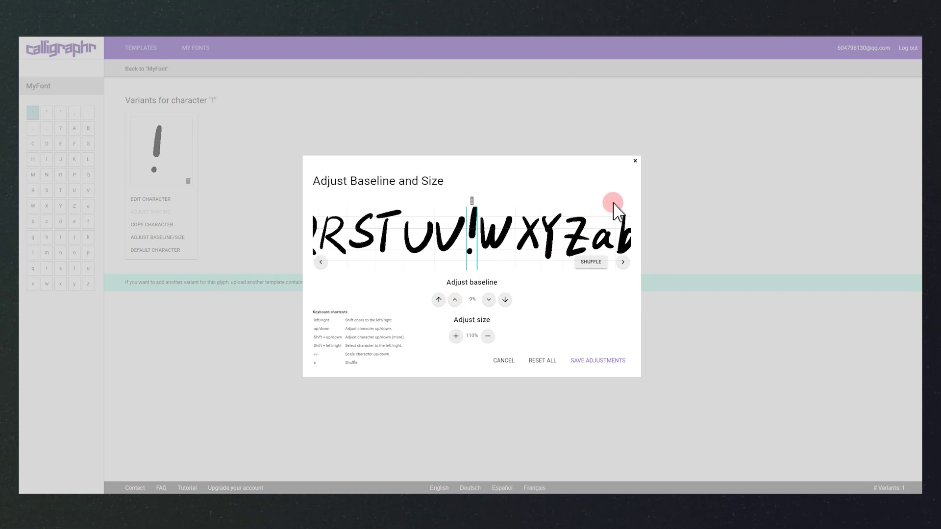
click(635, 162)
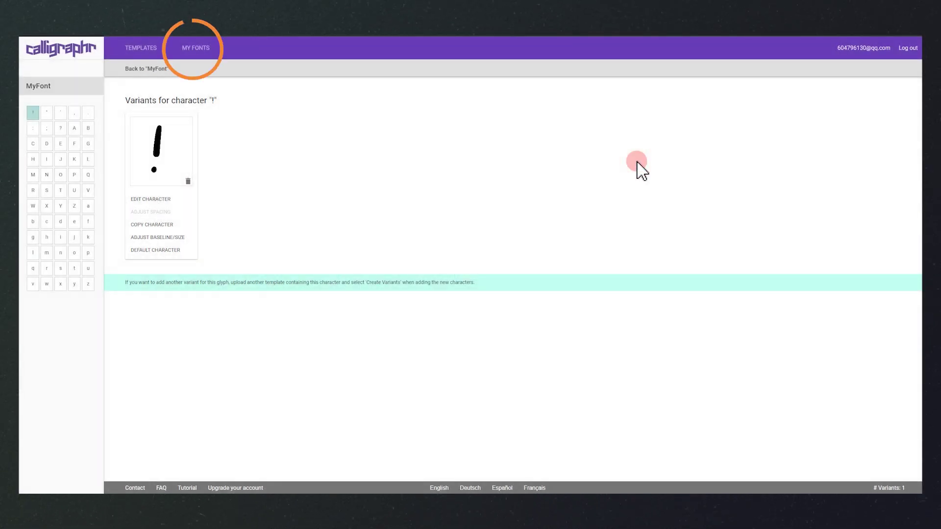
- Build the font as MyFont1 and download it as Myfont1-Regular.ttf
click(199, 49)
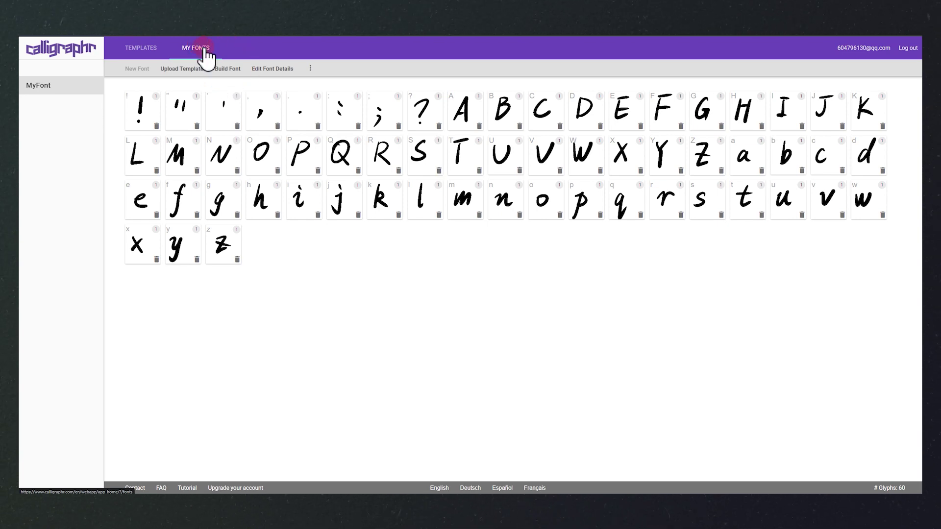
click(228, 69)
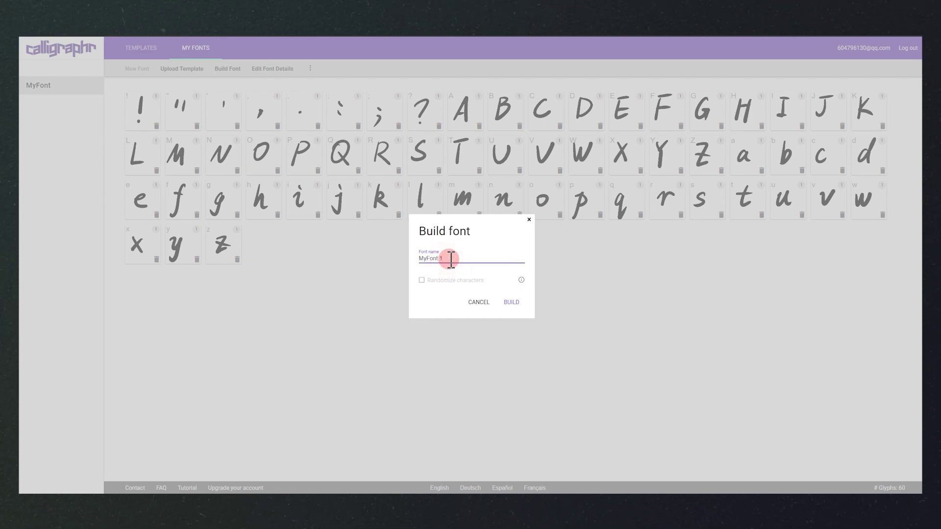
click(509, 303)
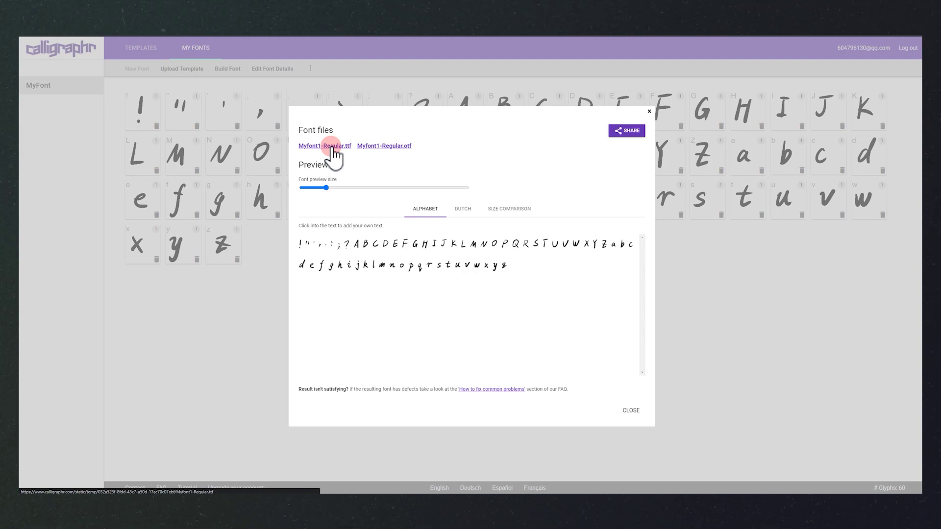
click(332, 146)
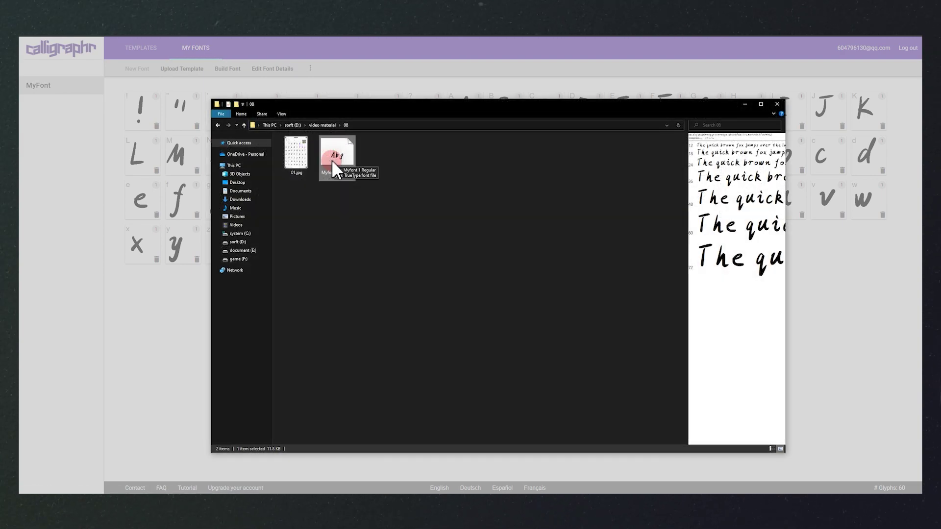
- Open Myfont1-Regular.ttf in Font Viewer and install MyFont 1 Regular
click(338, 161)
double_click(338, 161)
click(407, 82)
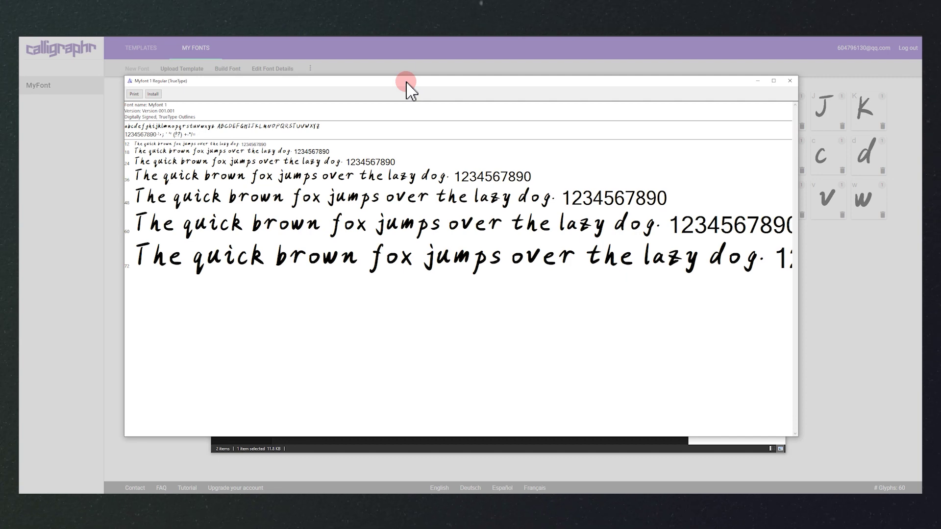
click(153, 94)
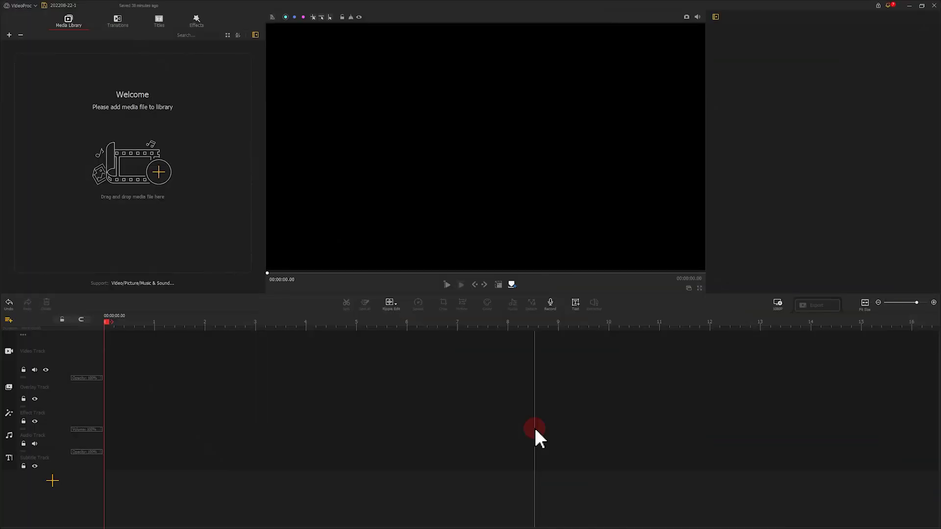
- Add a new text title and set its font to Myfont1
click(575, 303)
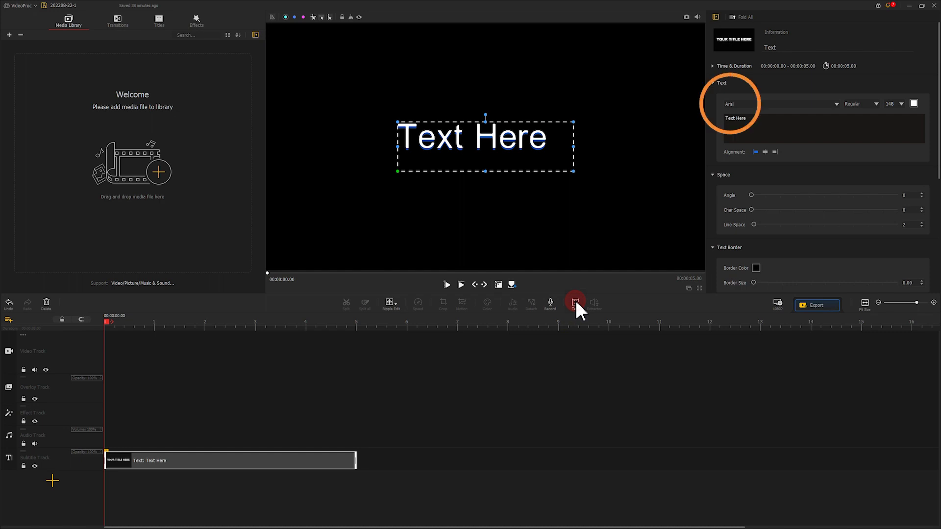
click(736, 130)
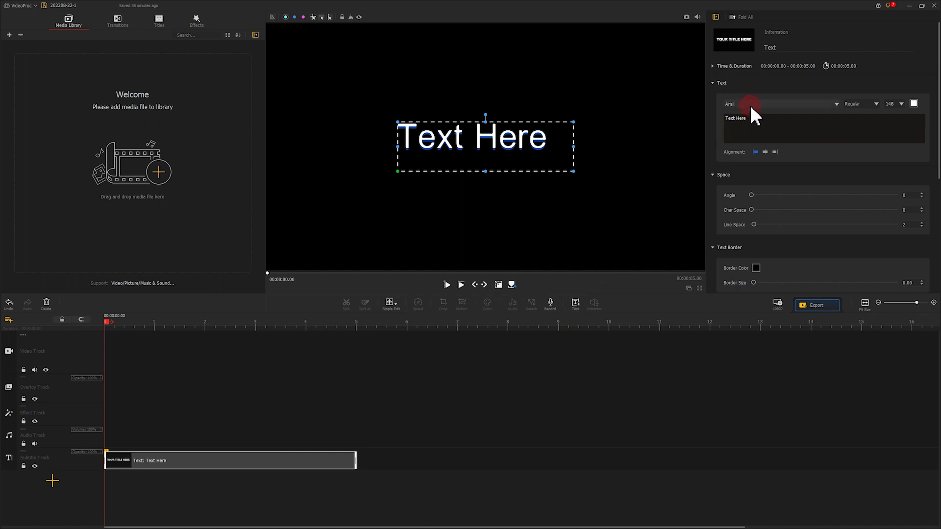
click(751, 105)
scroll(777, 181, down, 5)
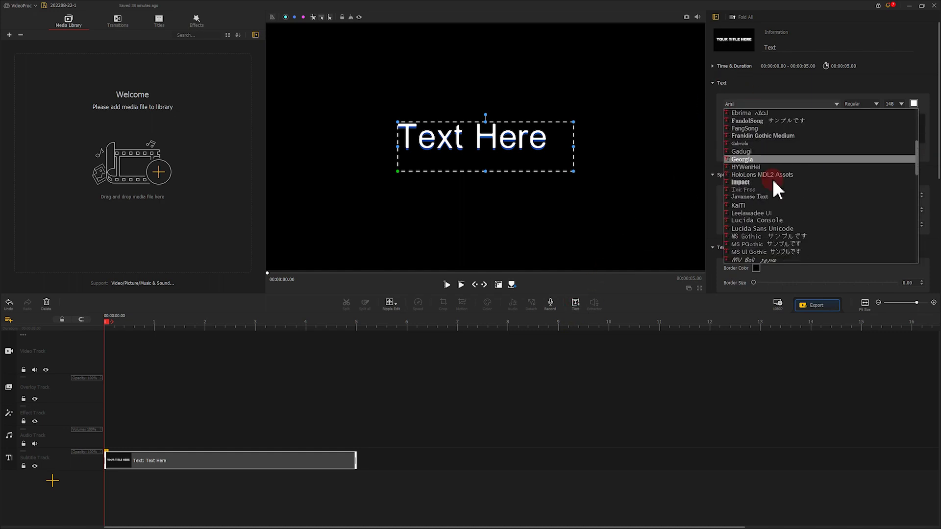
scroll(764, 180, down, 7)
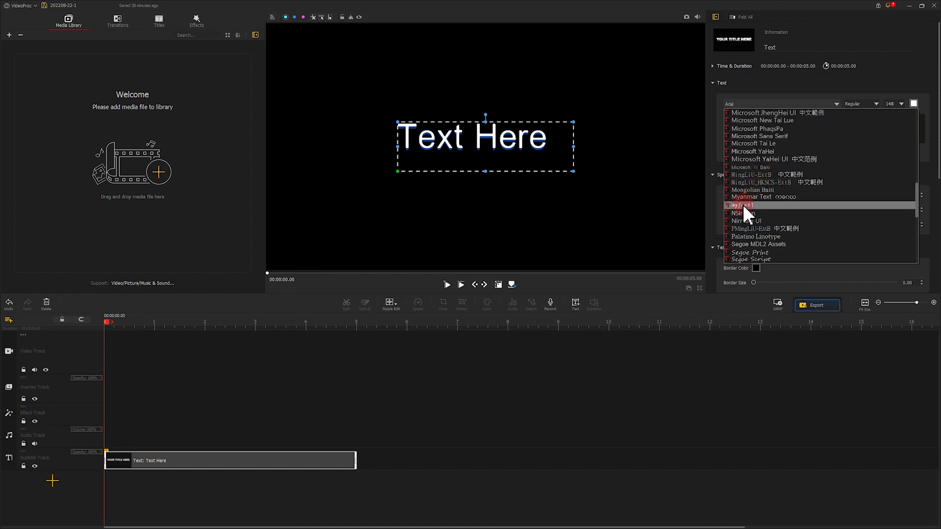
click(742, 205)
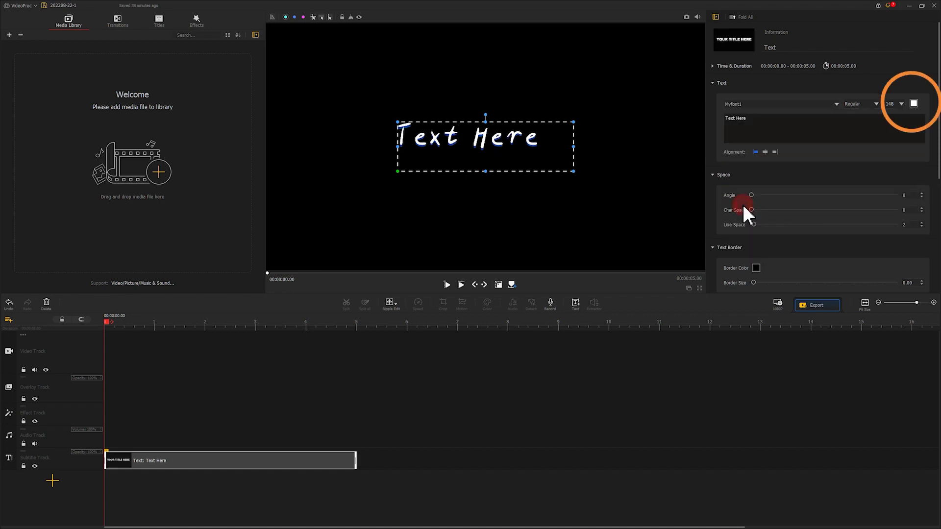
- Colour the title blue, enlarge its text box, and shift it left and slightly up
click(913, 104)
click(499, 265)
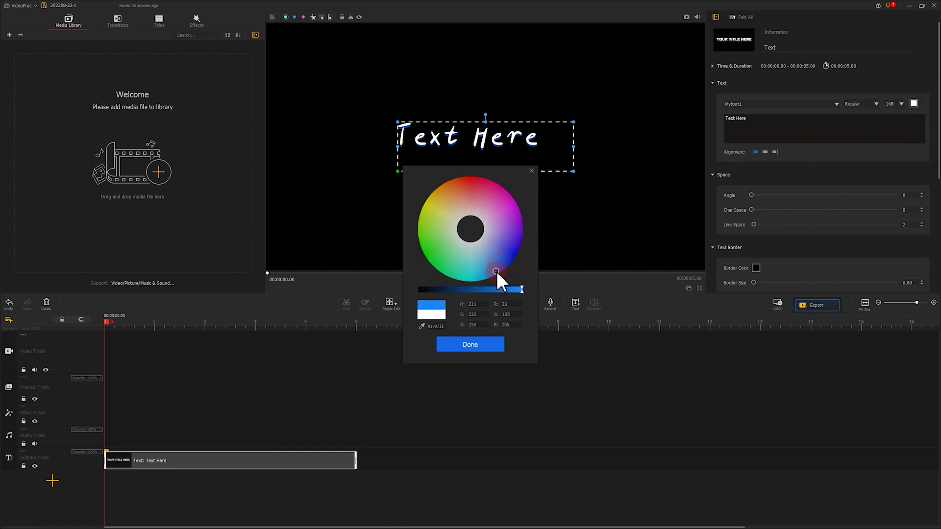
click(486, 343)
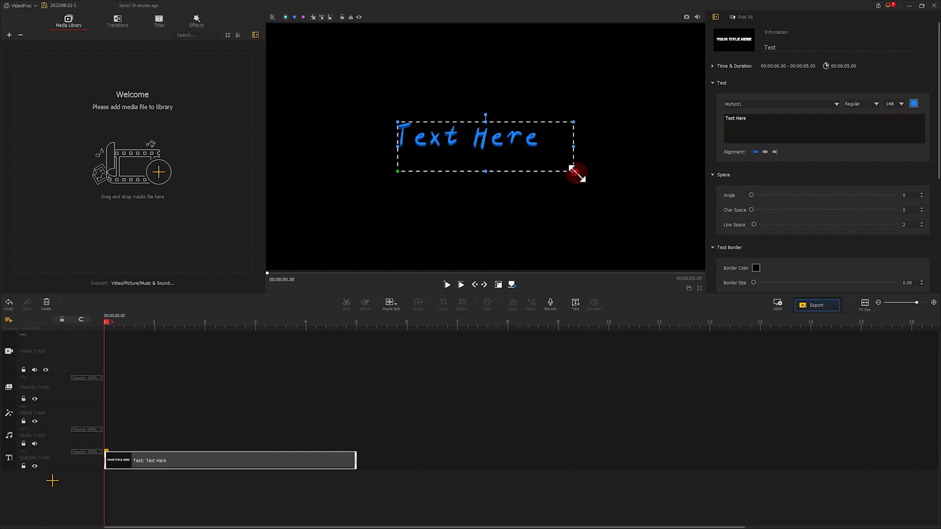
drag(576, 174, 697, 225)
drag(651, 204, 622, 189)
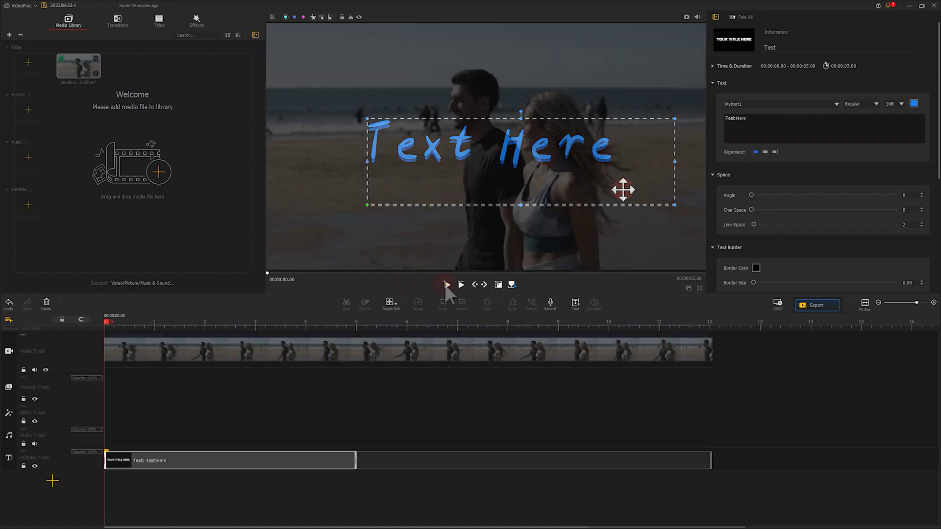
- Play back the beach clip with the blue 'Holiday' title over it
click(436, 285)
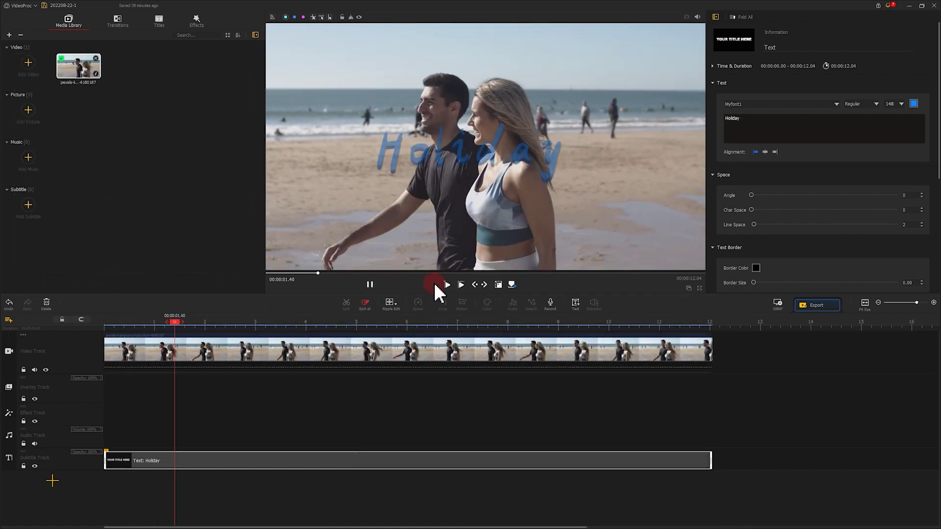